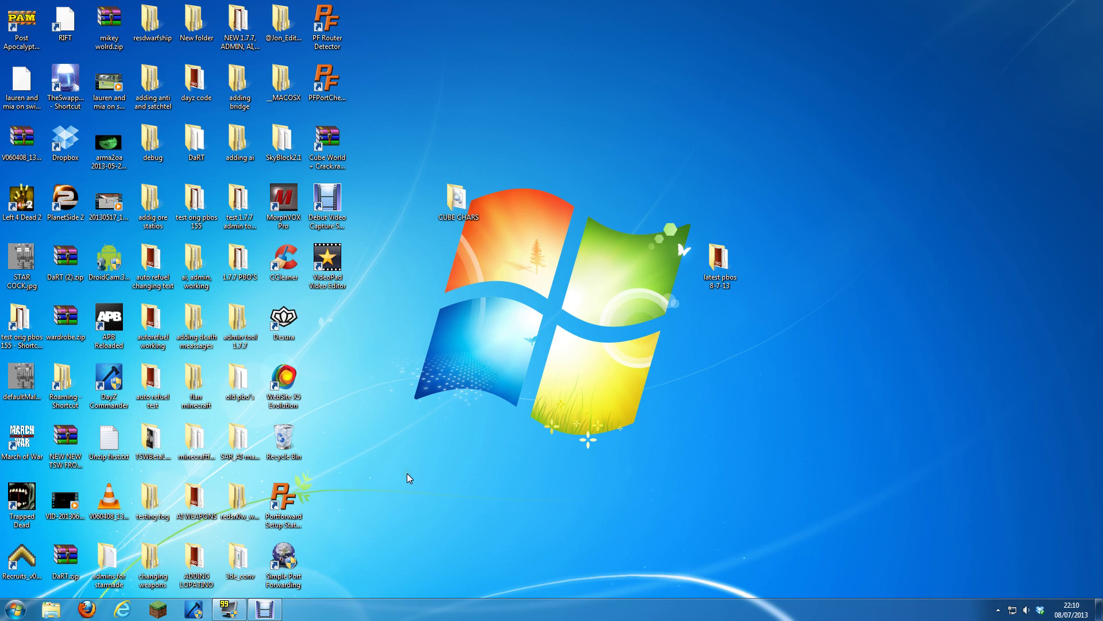
Step: Select the Portforward Setup Static IP Address shortcut on the desktop
click(294, 505)
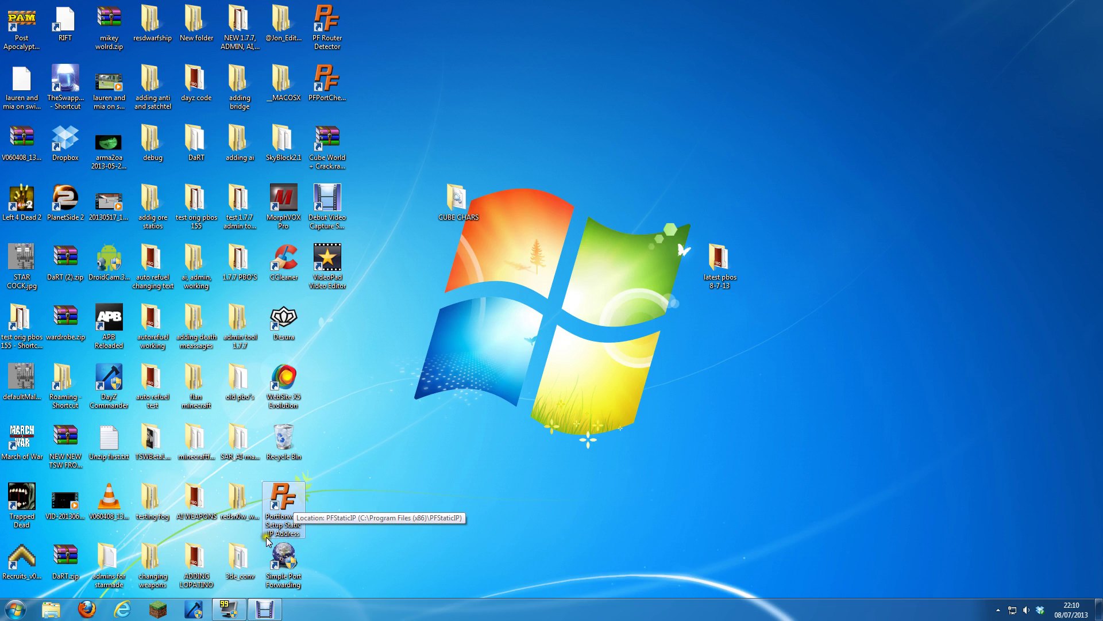
Step: Launch PFStaticIP and highlight the adapter's static IP address 192.168.1.150
double_click(283, 500)
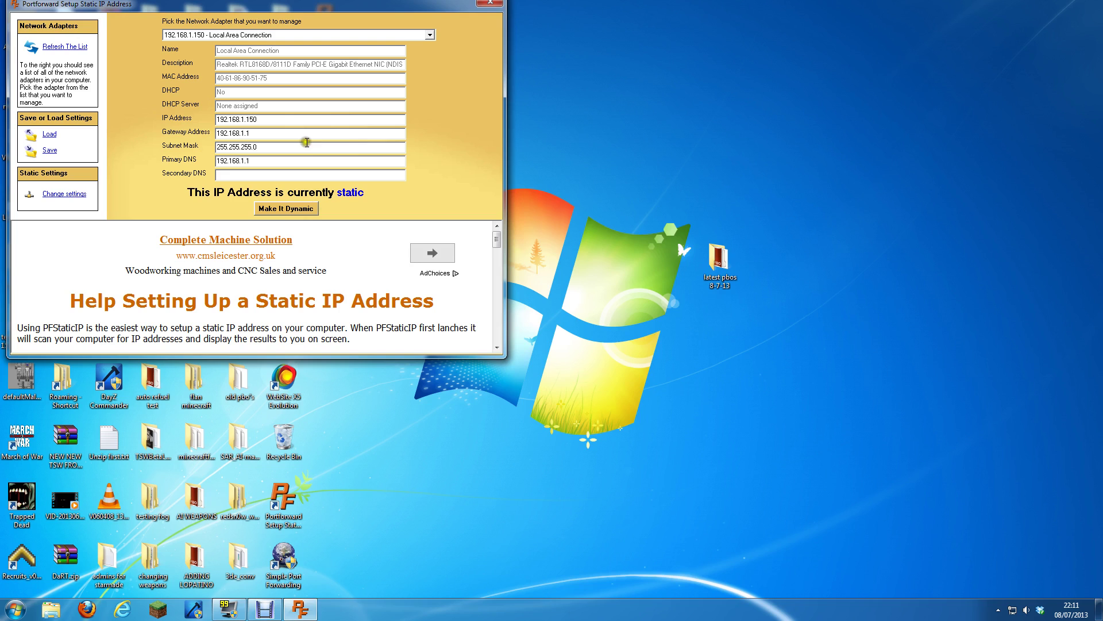
click(261, 120)
drag(261, 120, 222, 122)
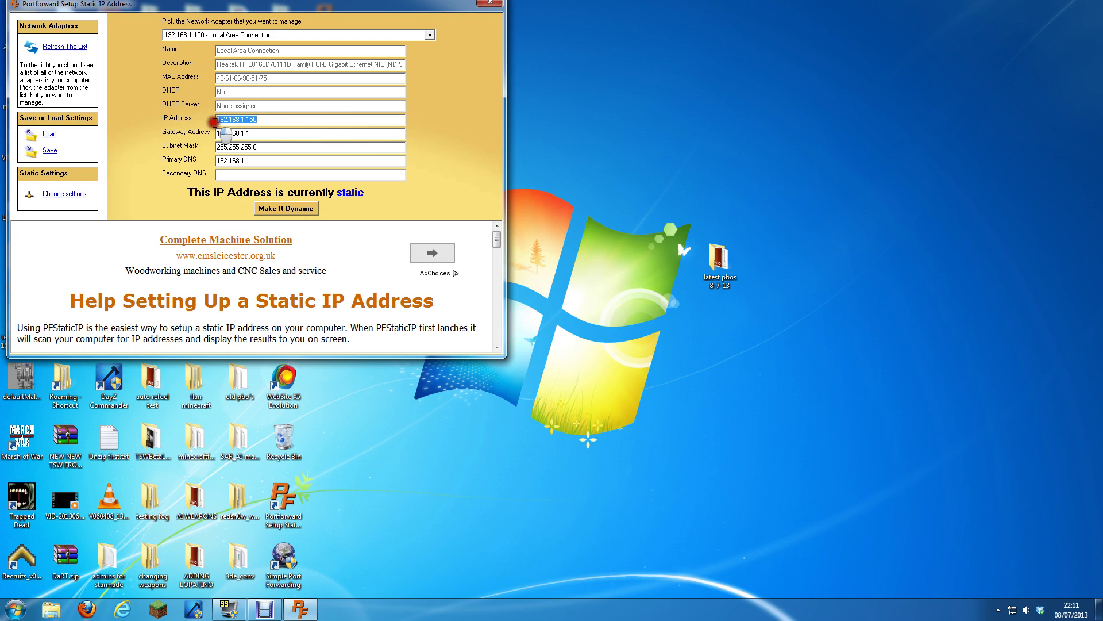
double_click(270, 120)
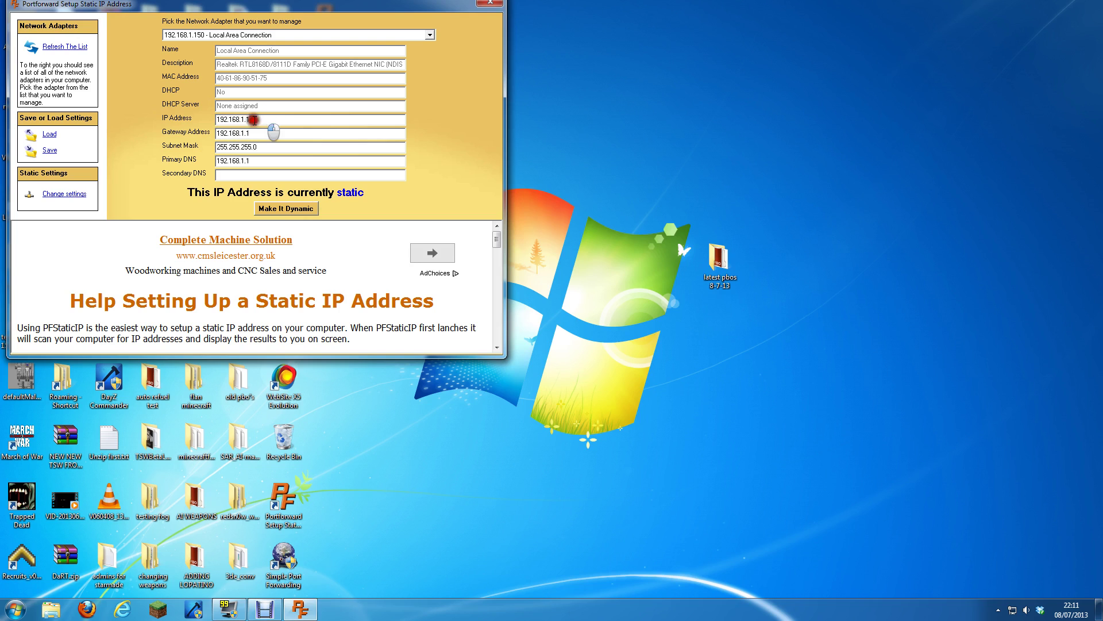
click(287, 121)
Step: Open Firefox and go to the router at 192.168.1.1
click(83, 615)
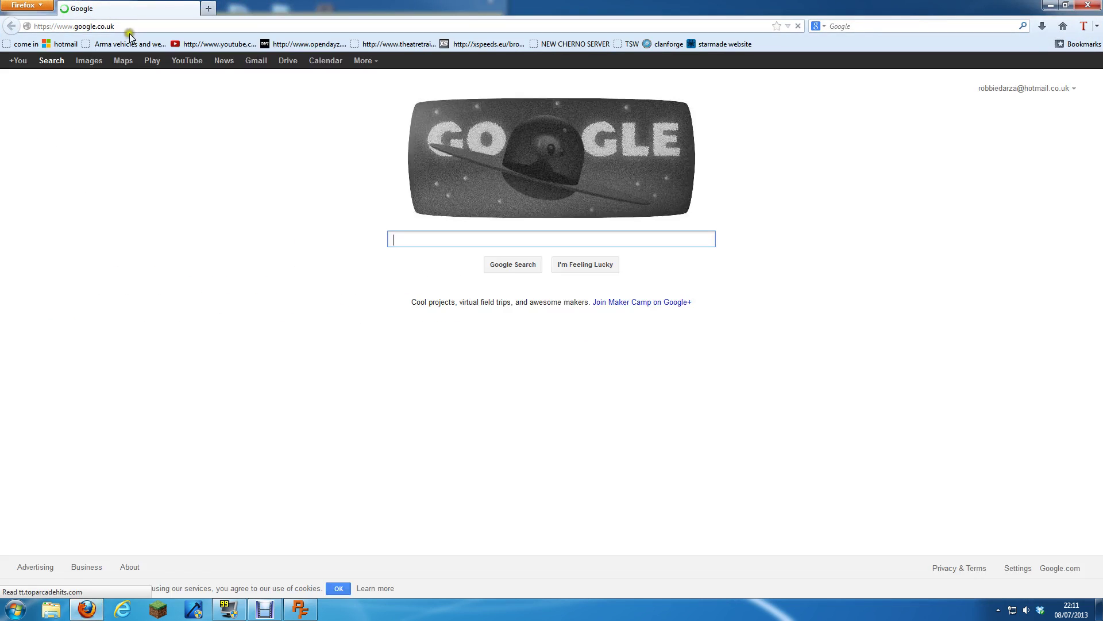
click(136, 28)
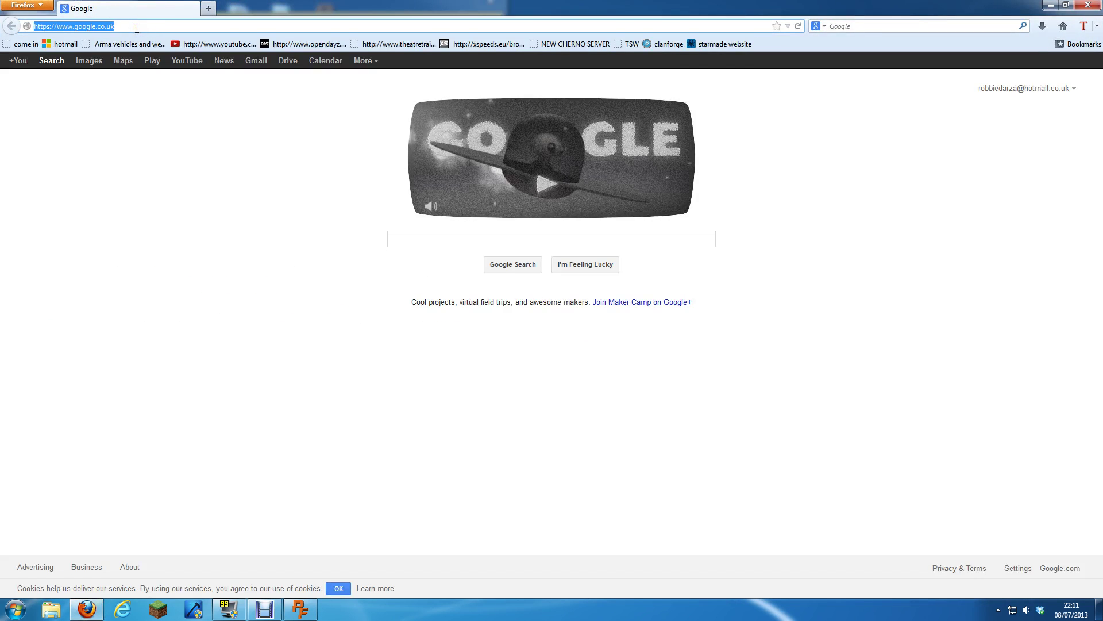
text(192)
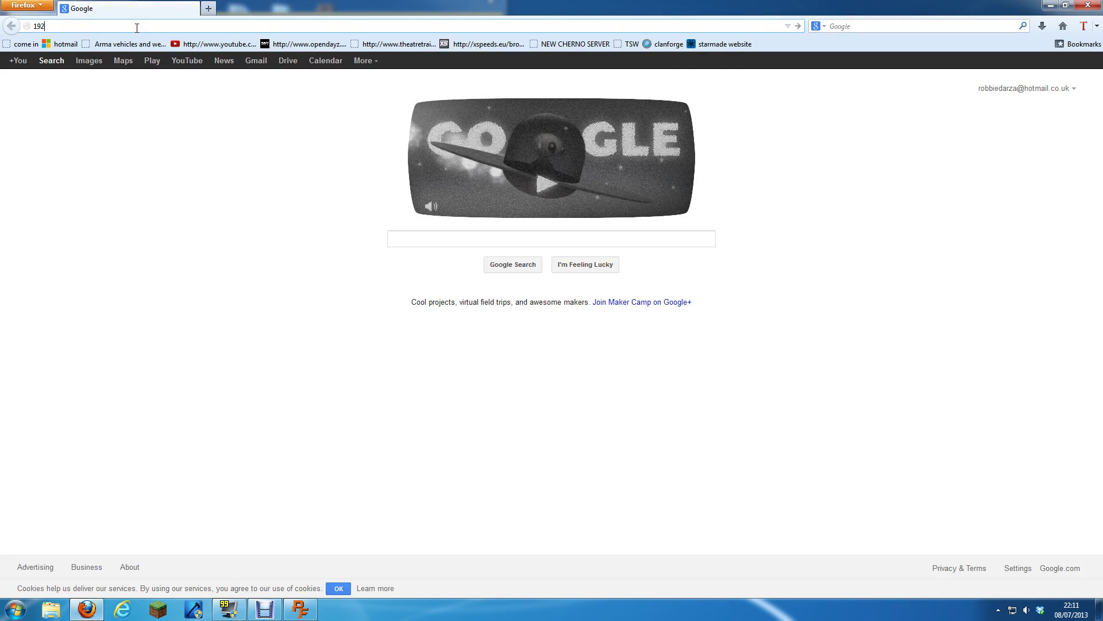
text(.)
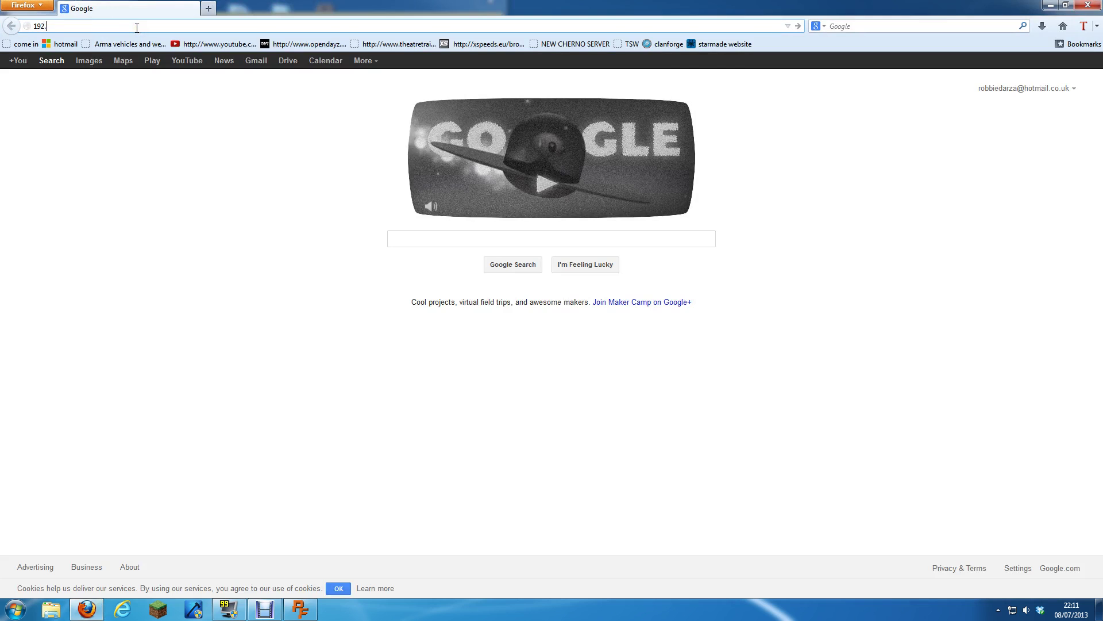
text(168.1.1)
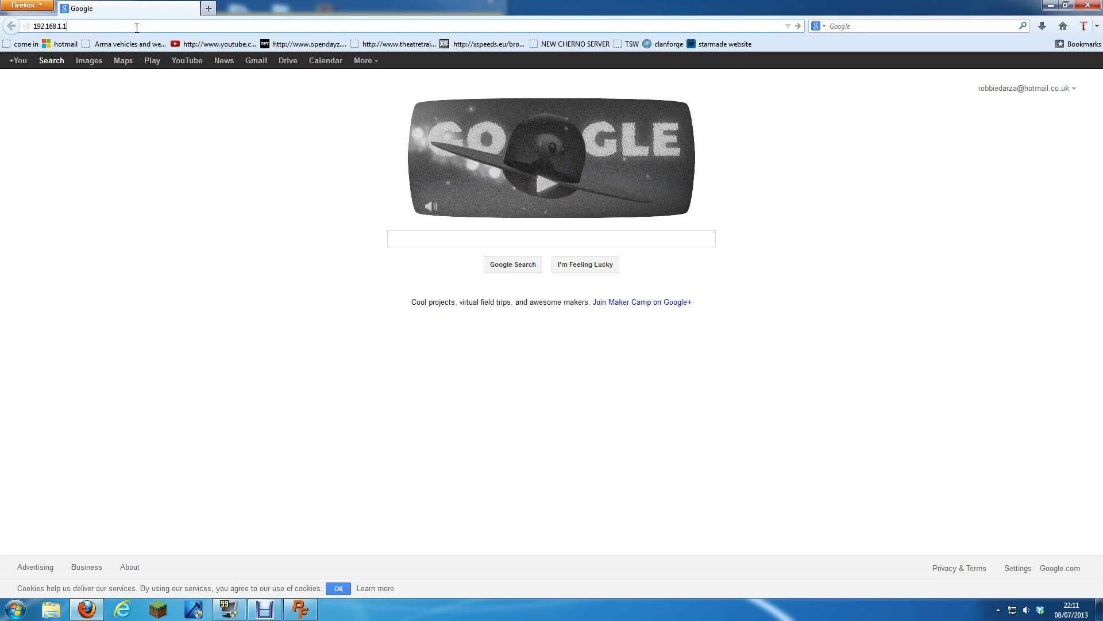
key(Return)
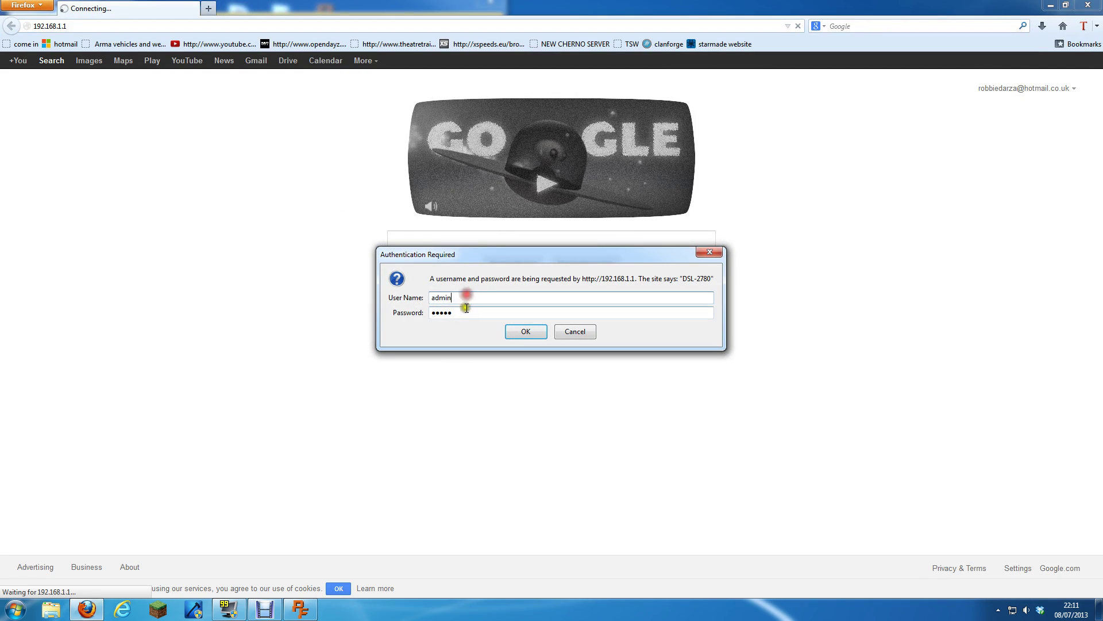
Step: Enter the router's user name and password and submit the login
click(469, 299)
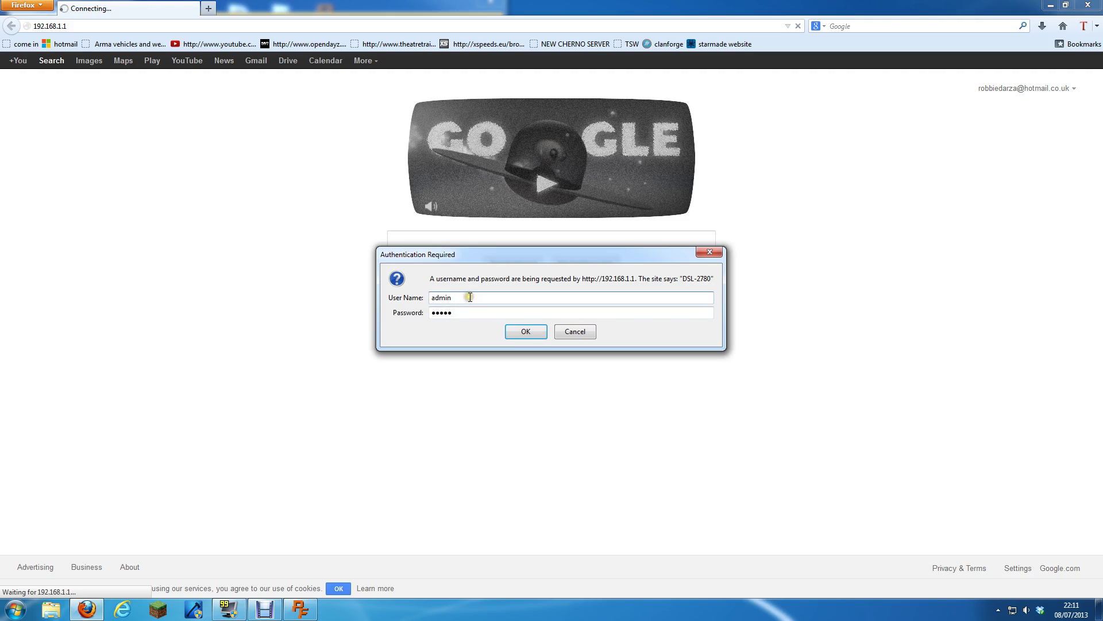
click(457, 313)
click(458, 313)
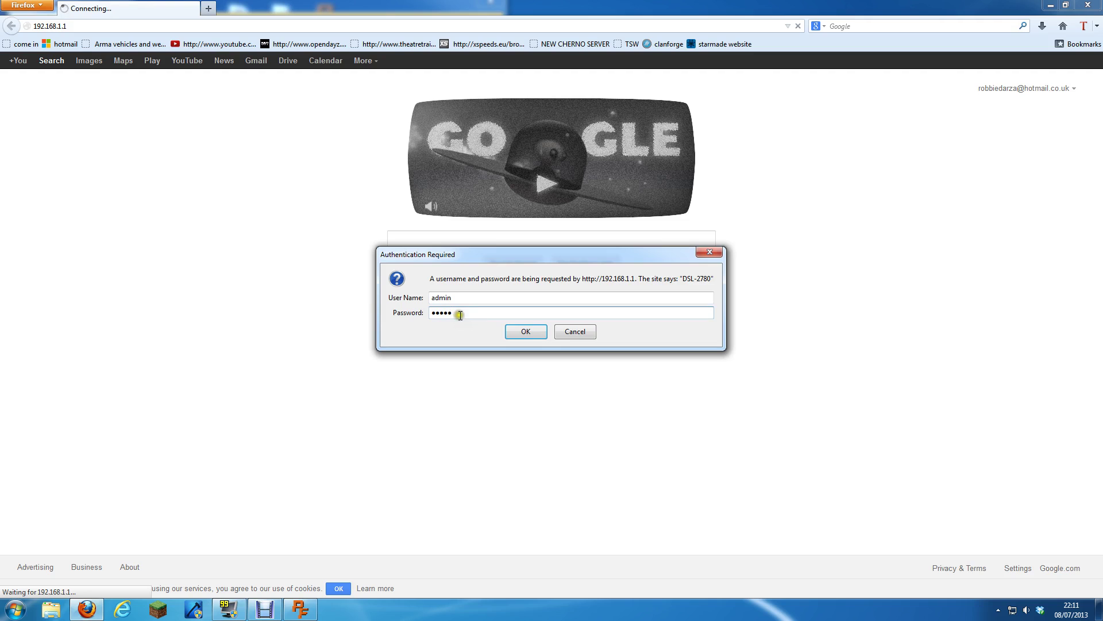
click(517, 336)
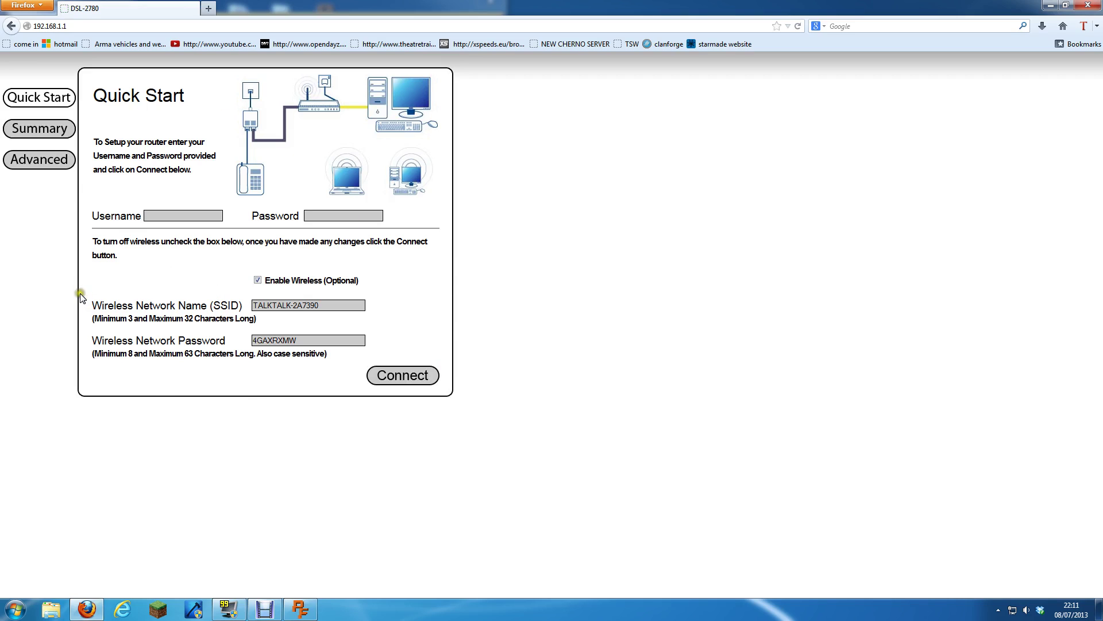
Step: Open Advanced settings, accept the advanced-users warning, and switch to the ADVANCED tab
click(44, 164)
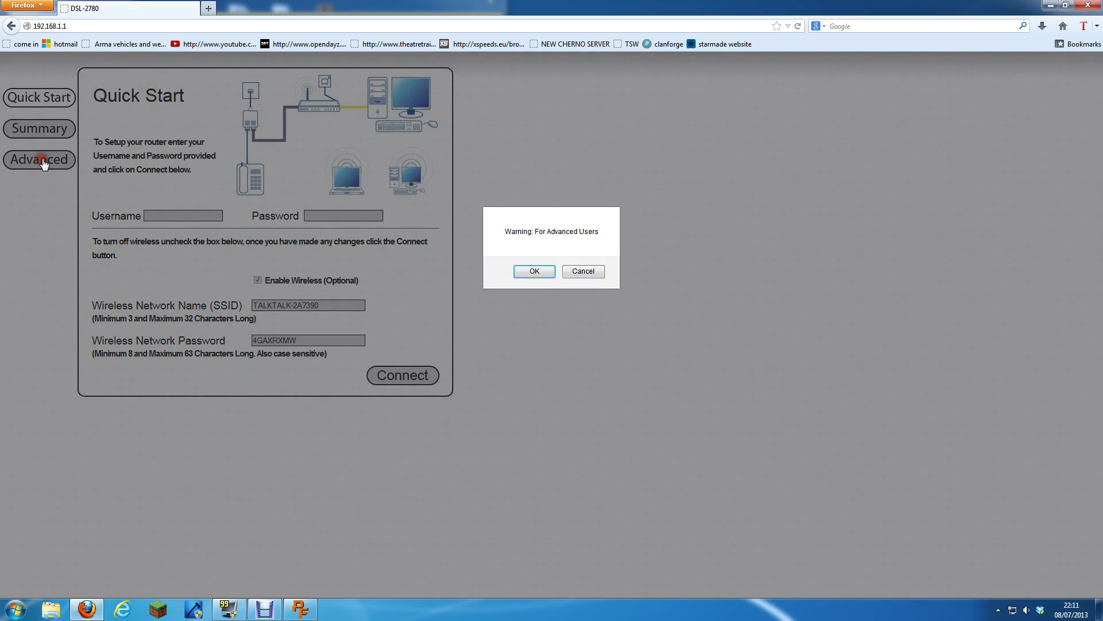
click(534, 271)
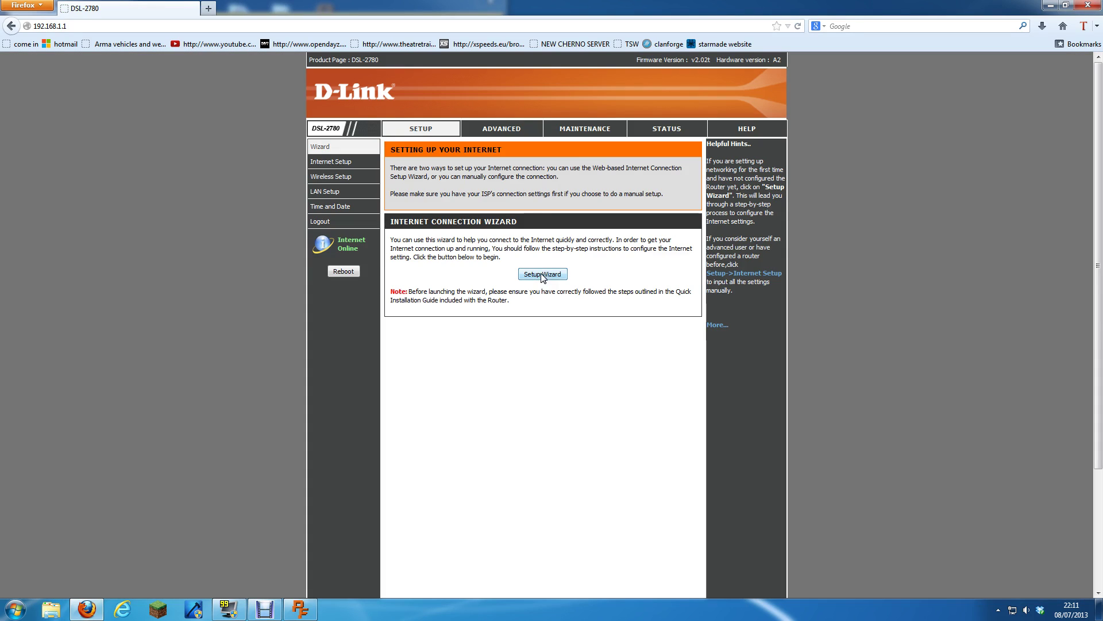
click(513, 133)
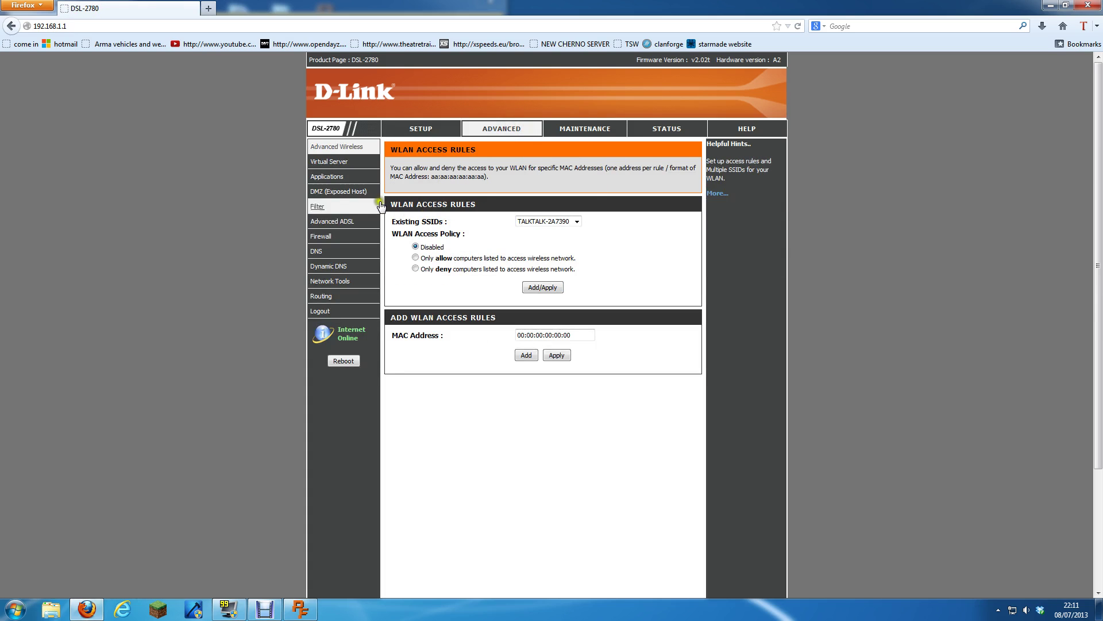
Step: On the Virtual Server page, enable rules and start a rule named 'cubeworld' on interface PVC0
click(331, 164)
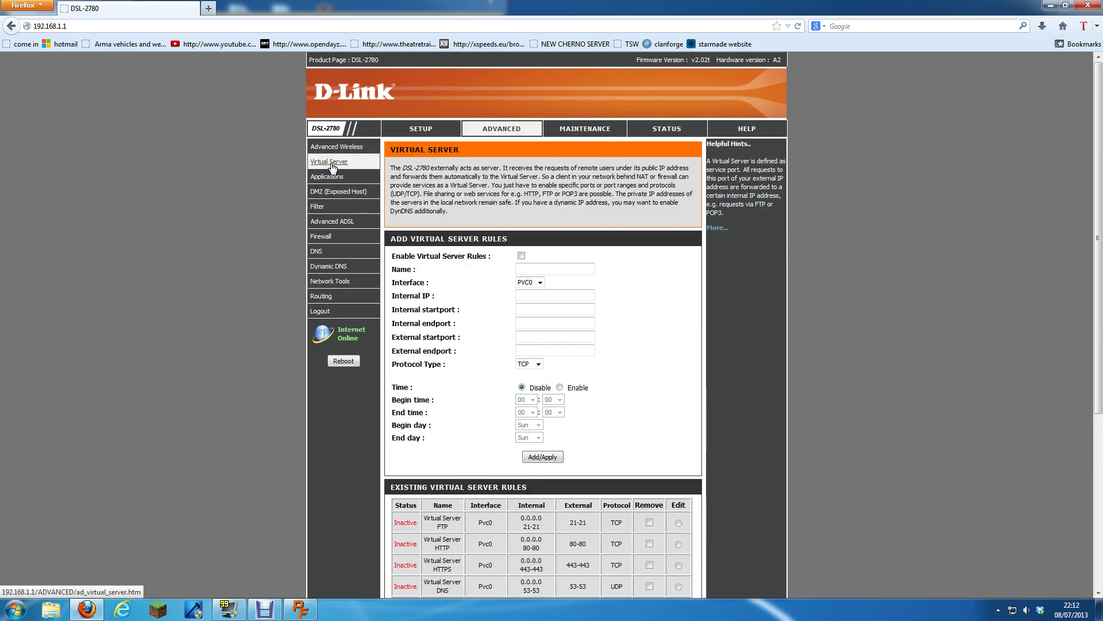
click(522, 256)
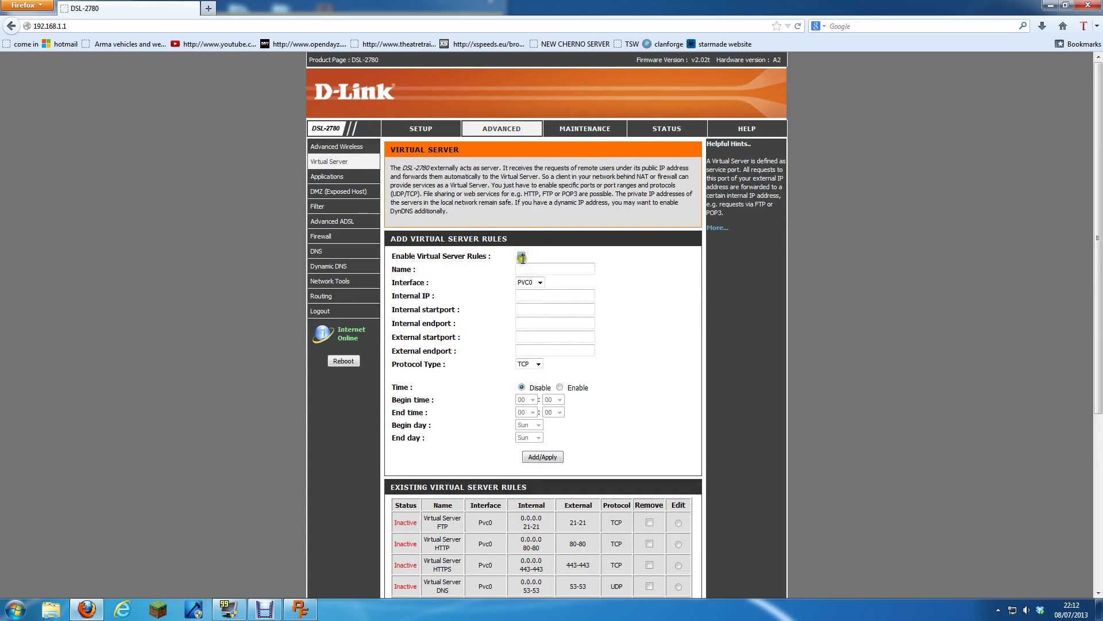
click(525, 270)
text(curfewort)
click(519, 282)
click(540, 294)
click(539, 296)
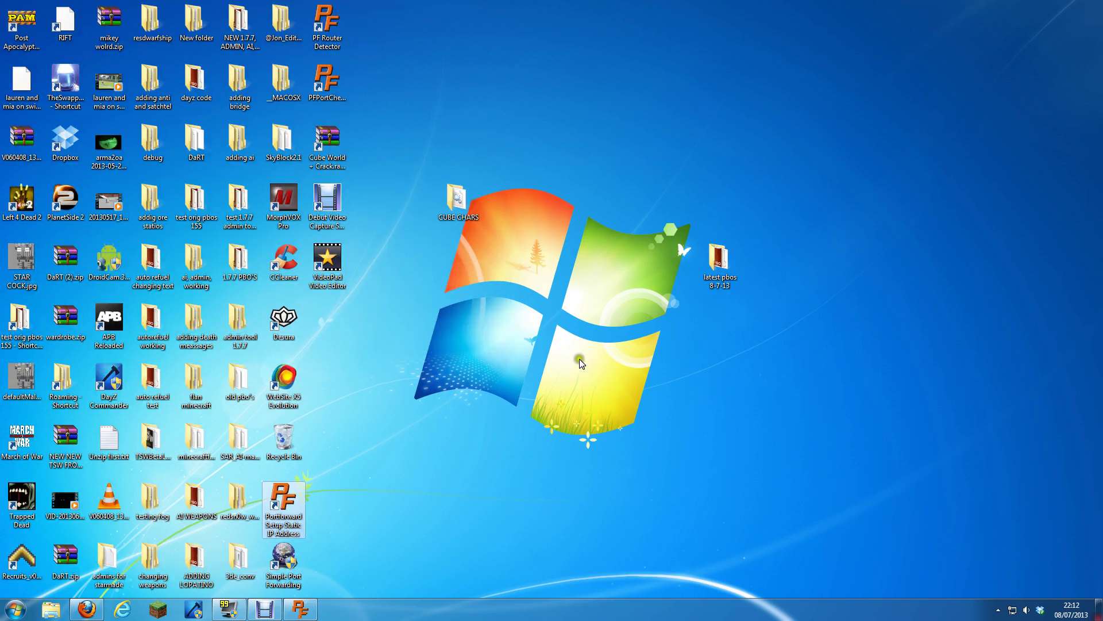
Step: Close the port forwarding guide page and return to the rule's Internal IP field
click(87, 610)
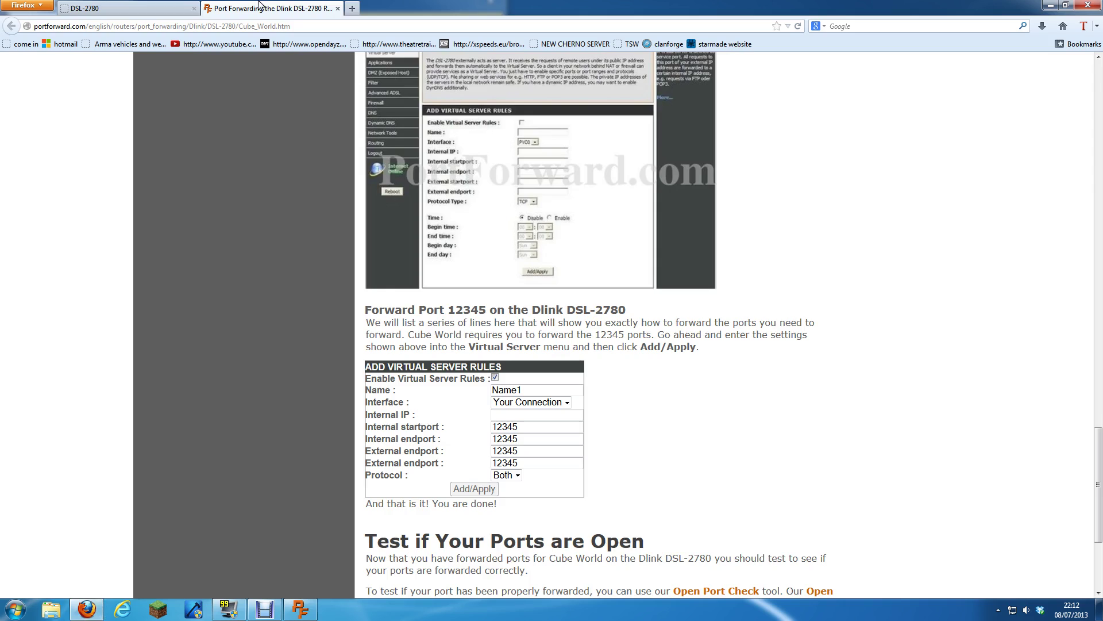
click(172, 8)
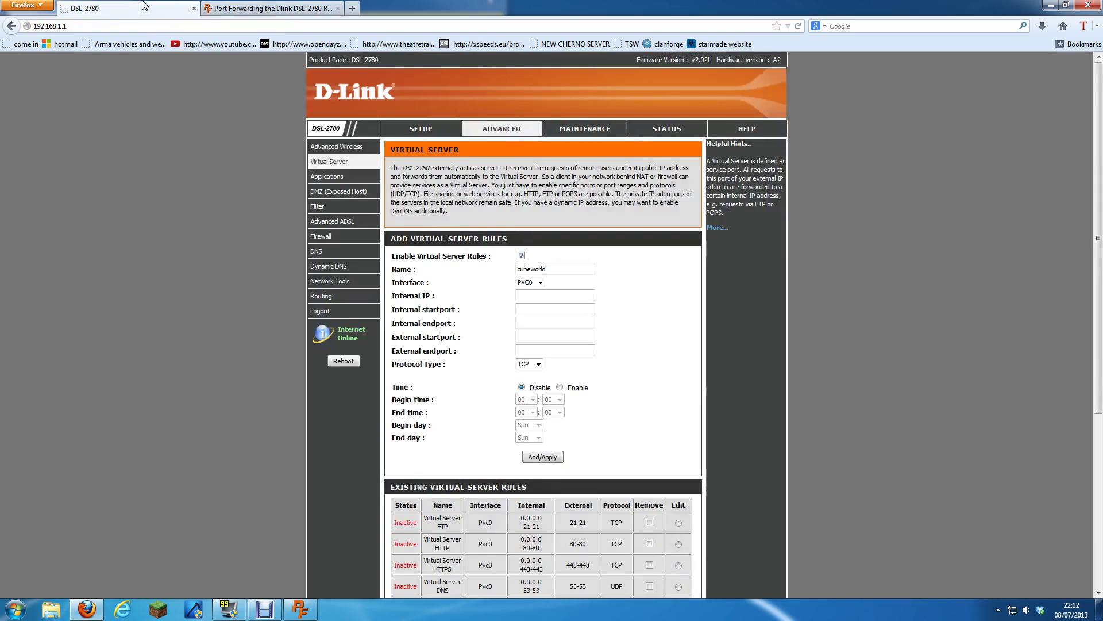
click(336, 10)
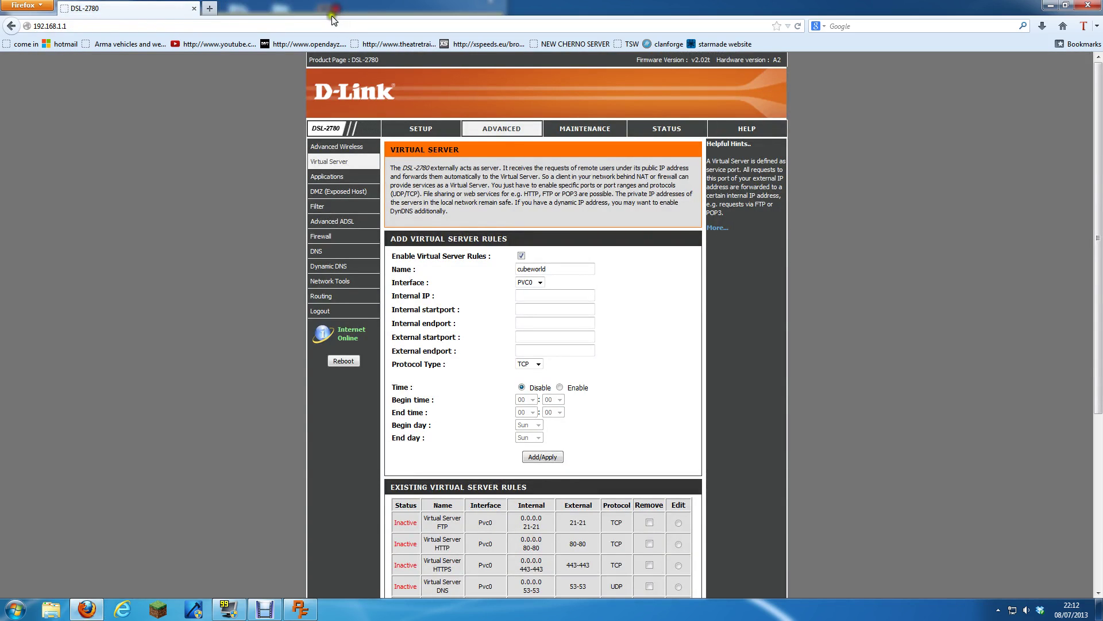
click(534, 296)
Step: Copy 192.168.1.150 from the static IP tool and paste it as the Internal IP
click(301, 609)
double_click(252, 119)
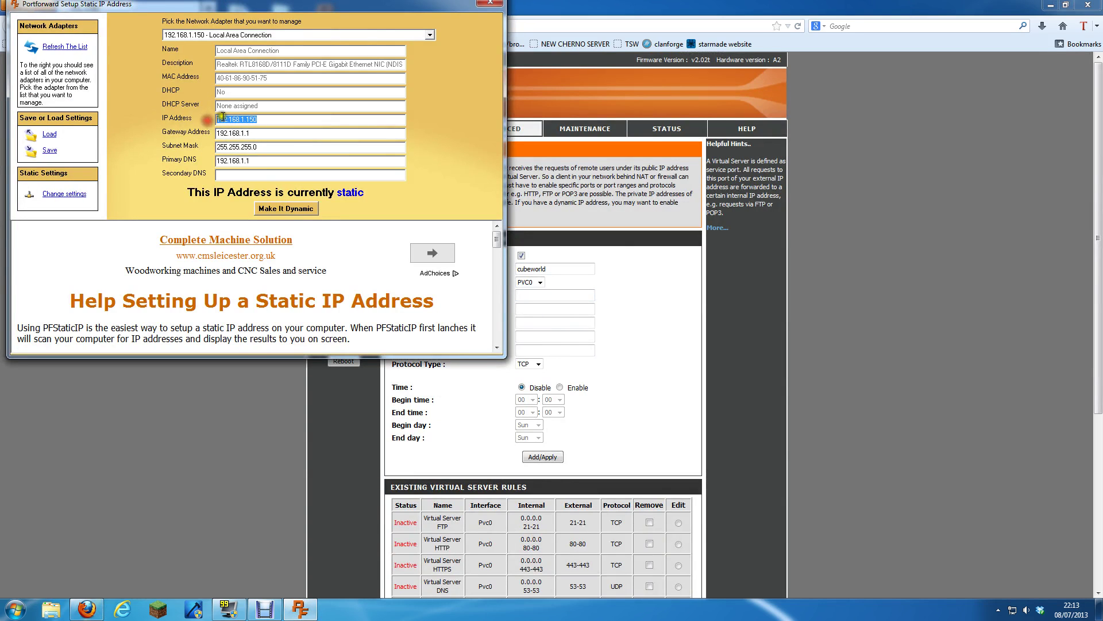
right_click(229, 118)
click(262, 153)
click(541, 296)
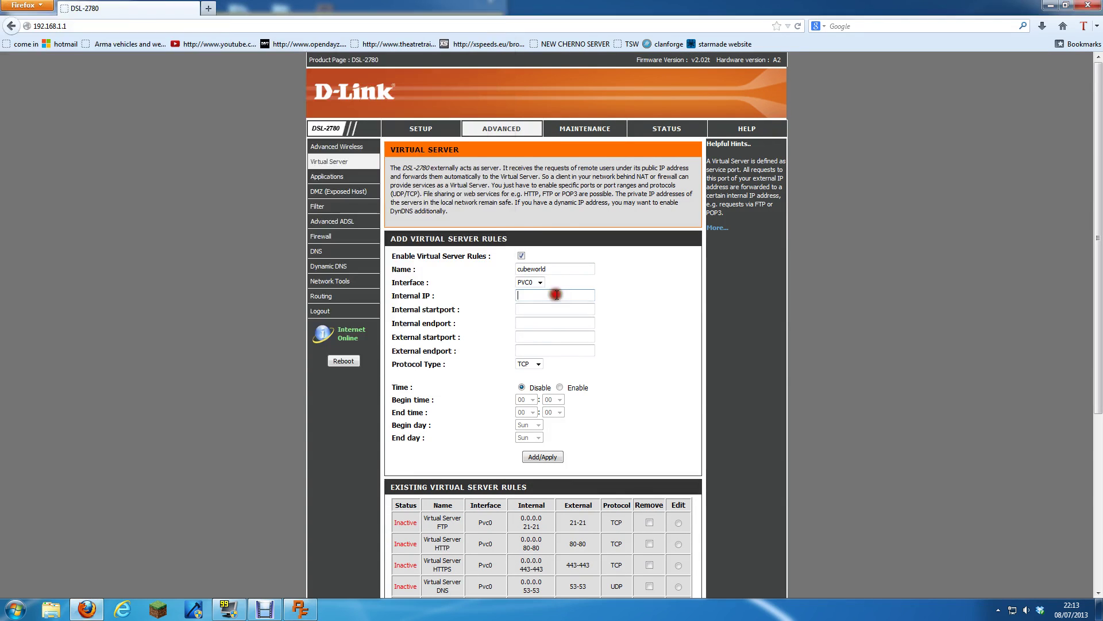
right_click(519, 290)
click(576, 340)
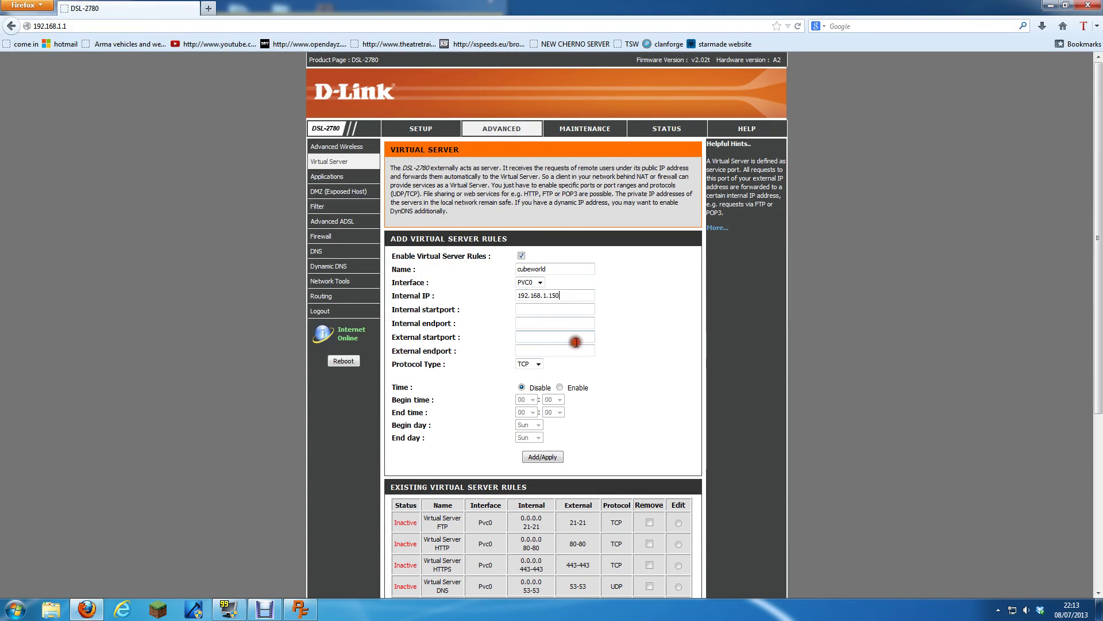
Step: Set the internal and external start and end ports to 12345
click(533, 311)
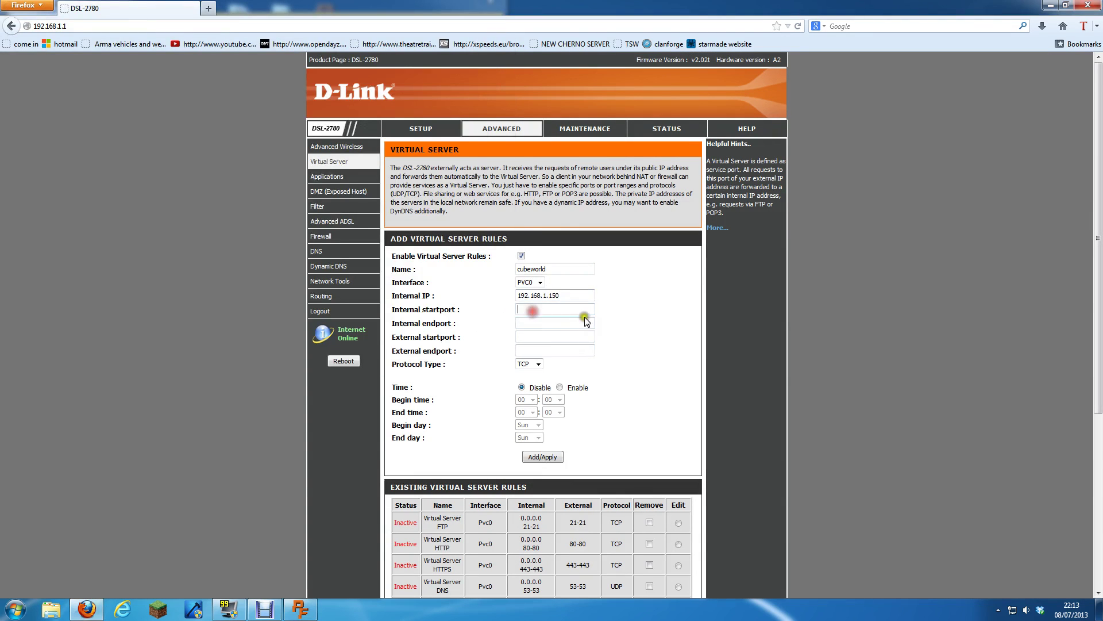
click(534, 311)
click(532, 313)
text(12345)
click(532, 323)
text(12)
click(531, 336)
text(12345)
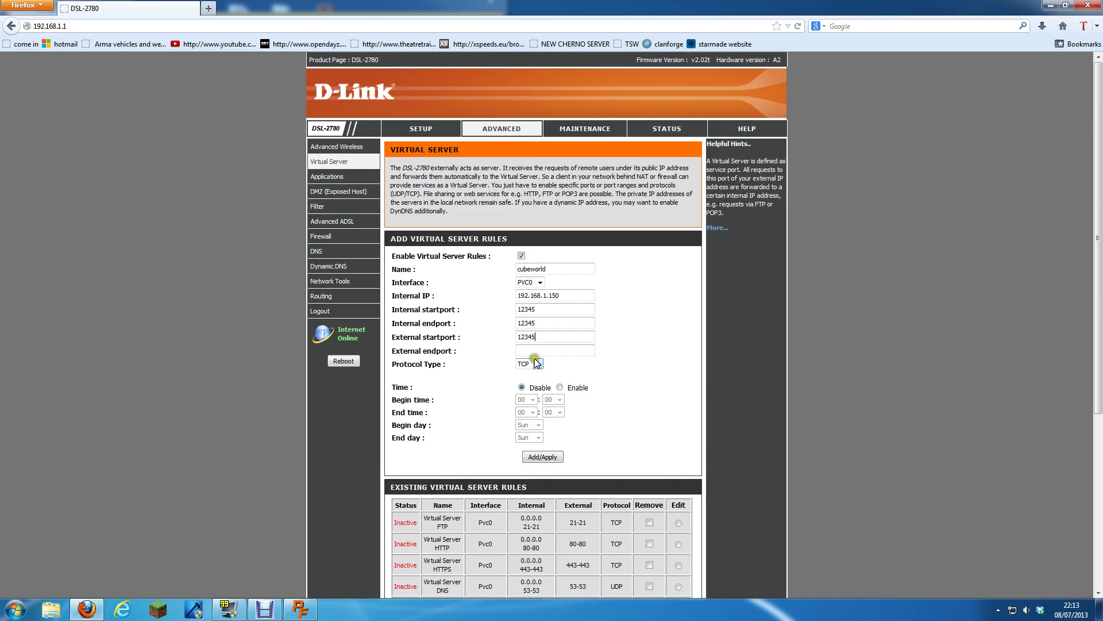
click(535, 351)
text(12345)
click(543, 325)
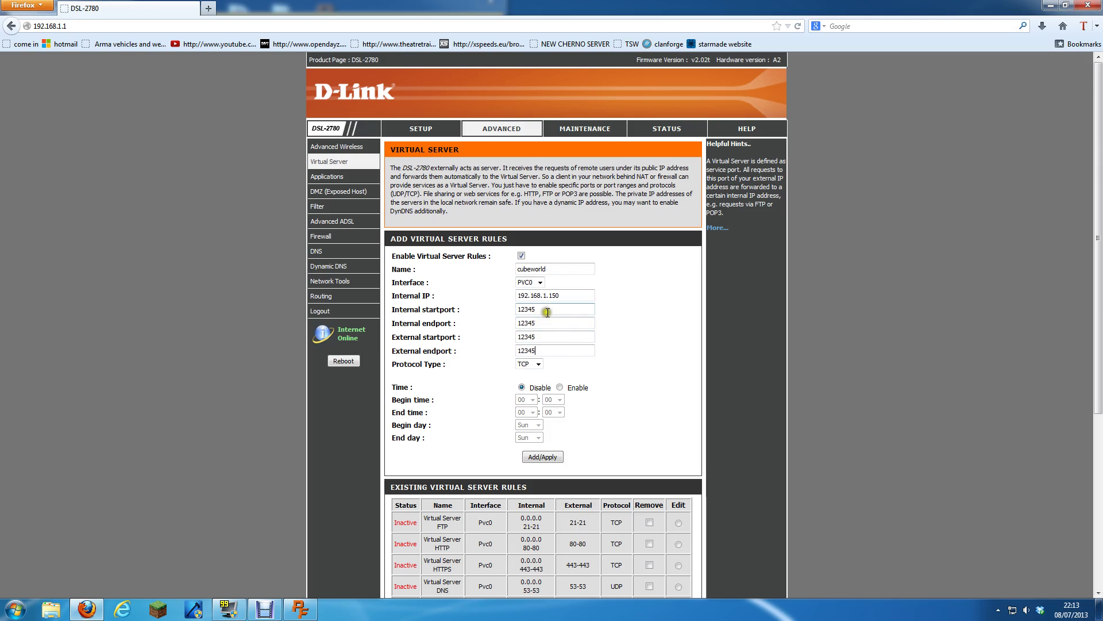
click(535, 348)
Step: Set the protocol type to Both and add the forwarding rule
click(538, 364)
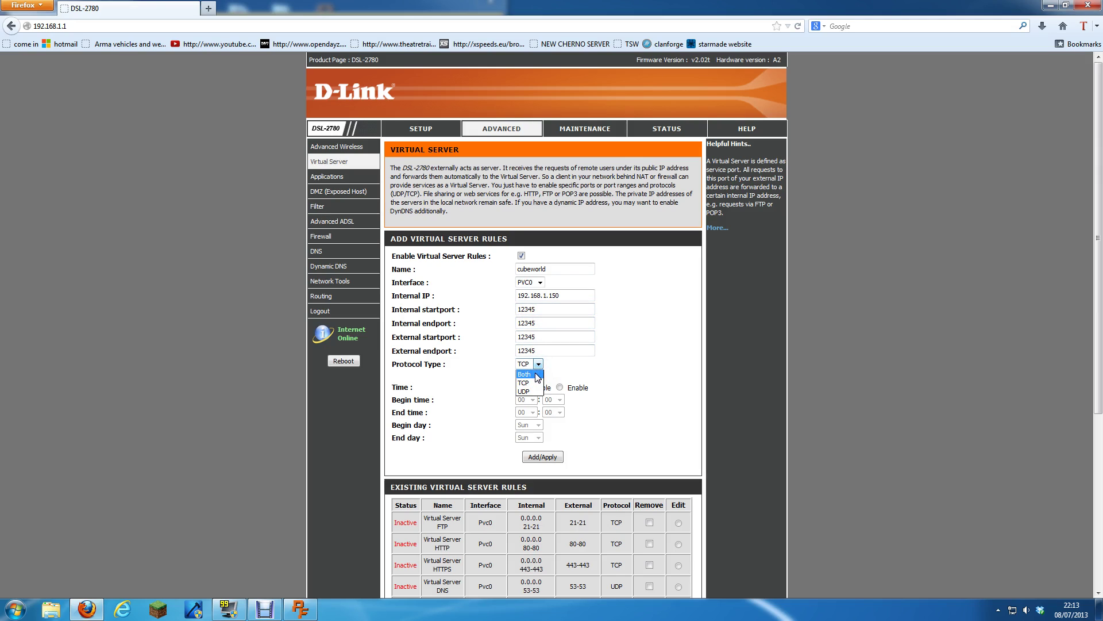
click(537, 374)
click(539, 457)
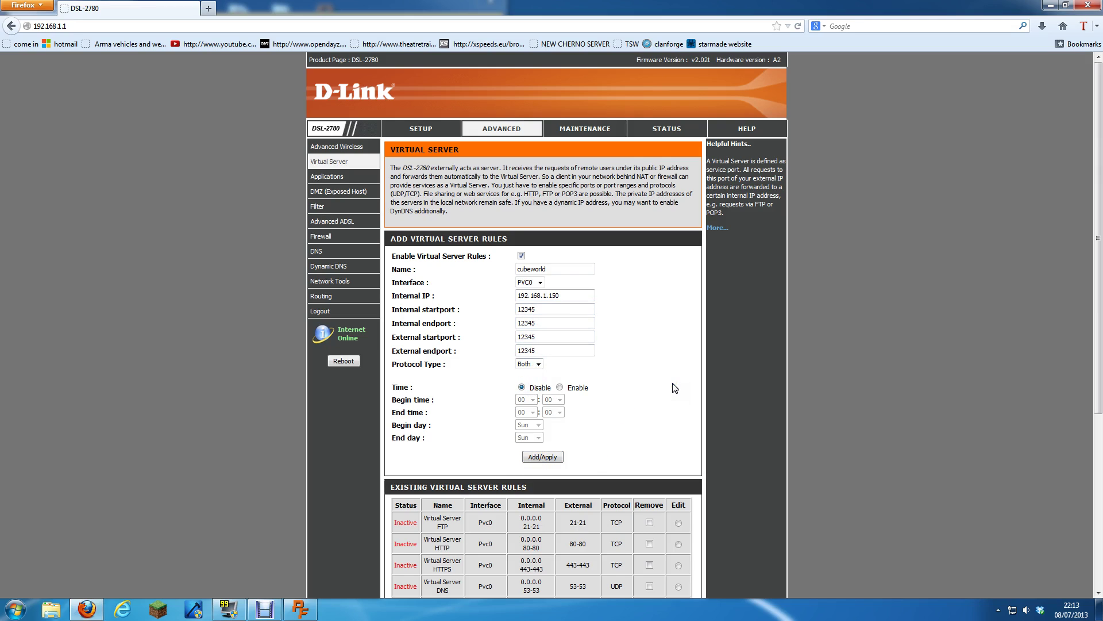
Step: Go back a page, then close Firefox and the static IP tool
click(11, 26)
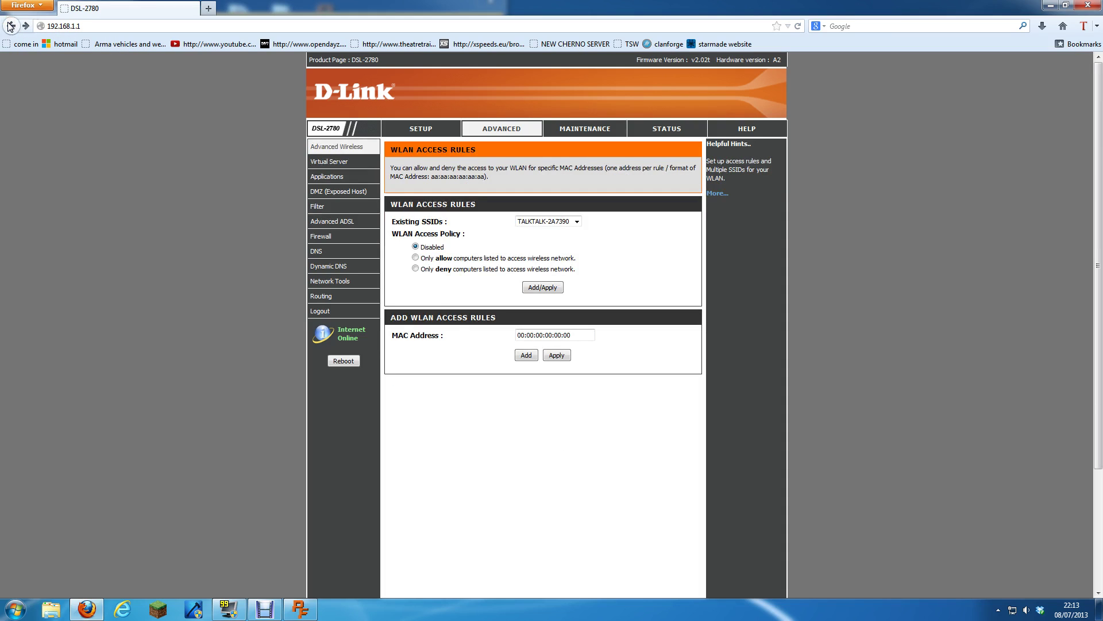
click(1088, 5)
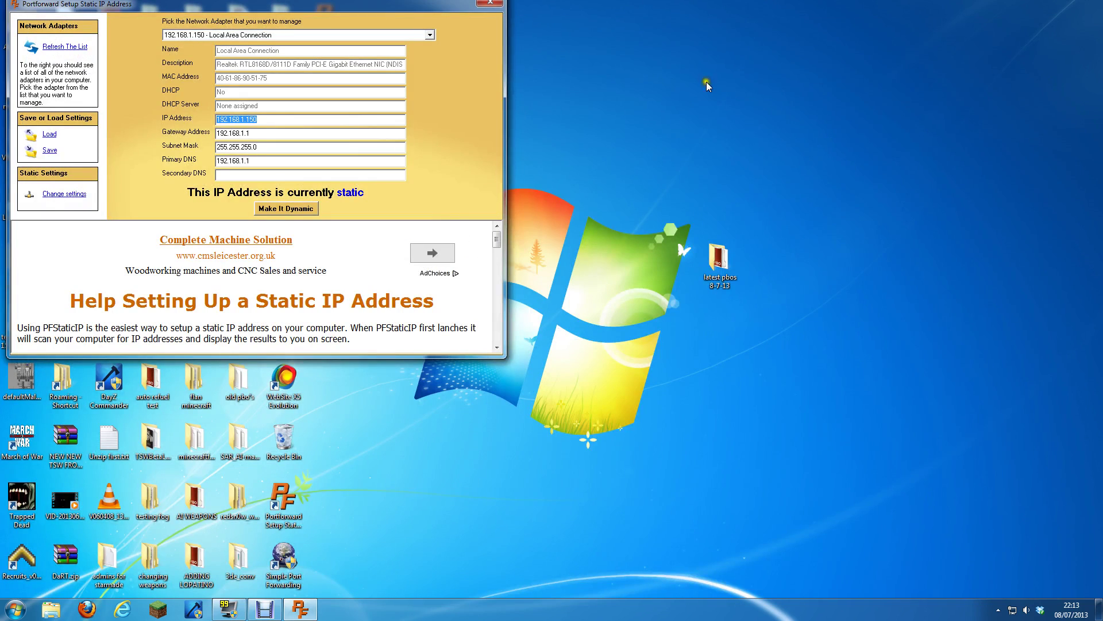
click(489, 4)
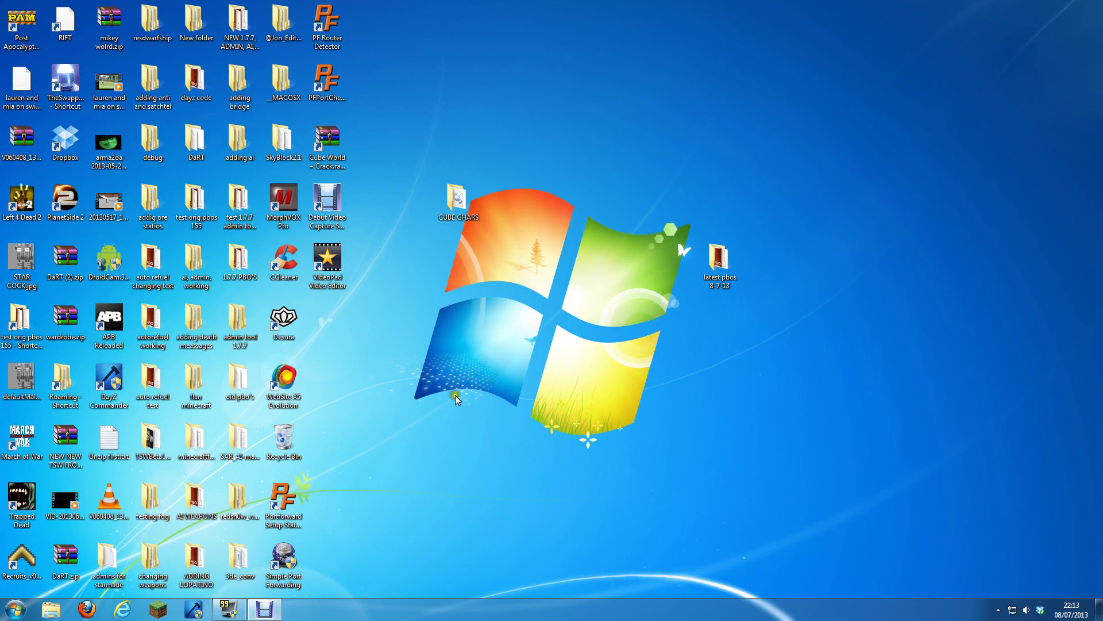
Step: Launch PFPortChecker and check that TCP port 12345 is open
click(328, 83)
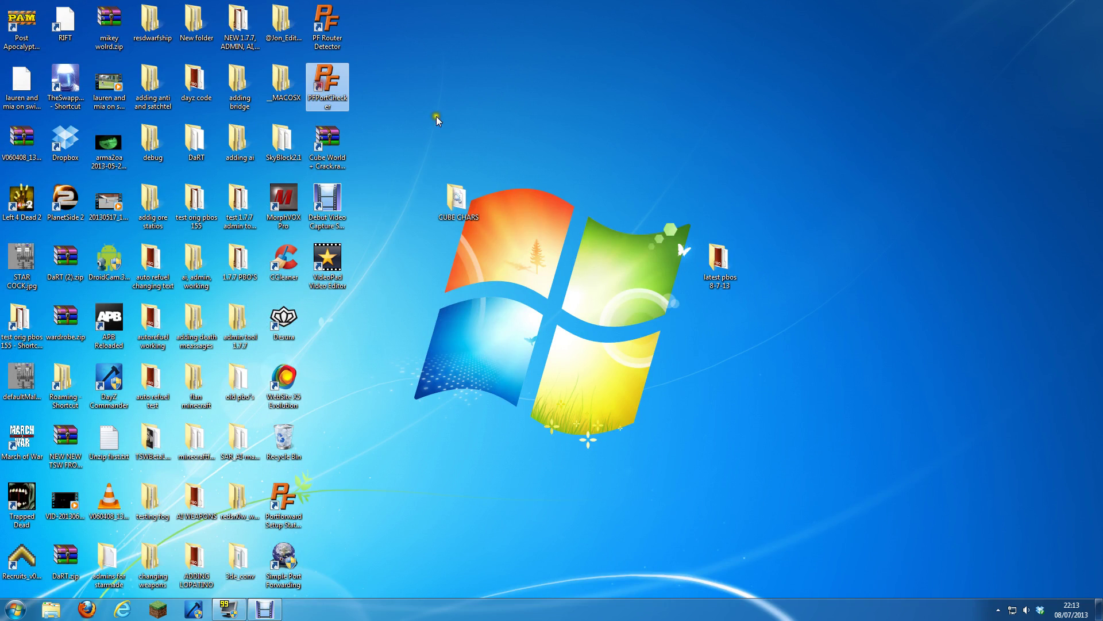
double_click(336, 86)
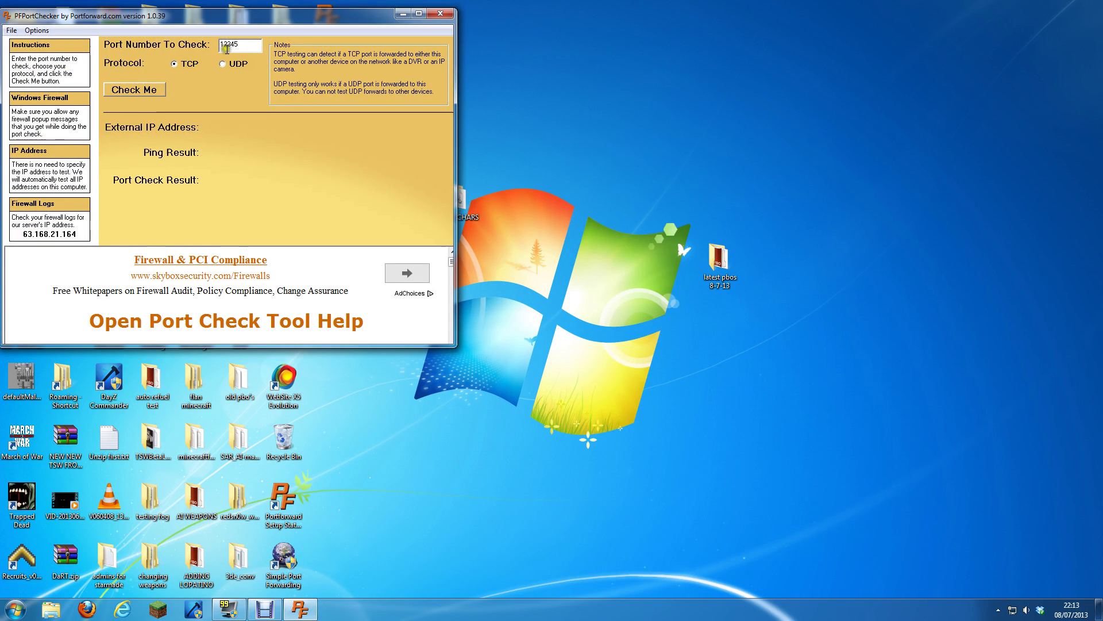
drag(245, 48, 194, 49)
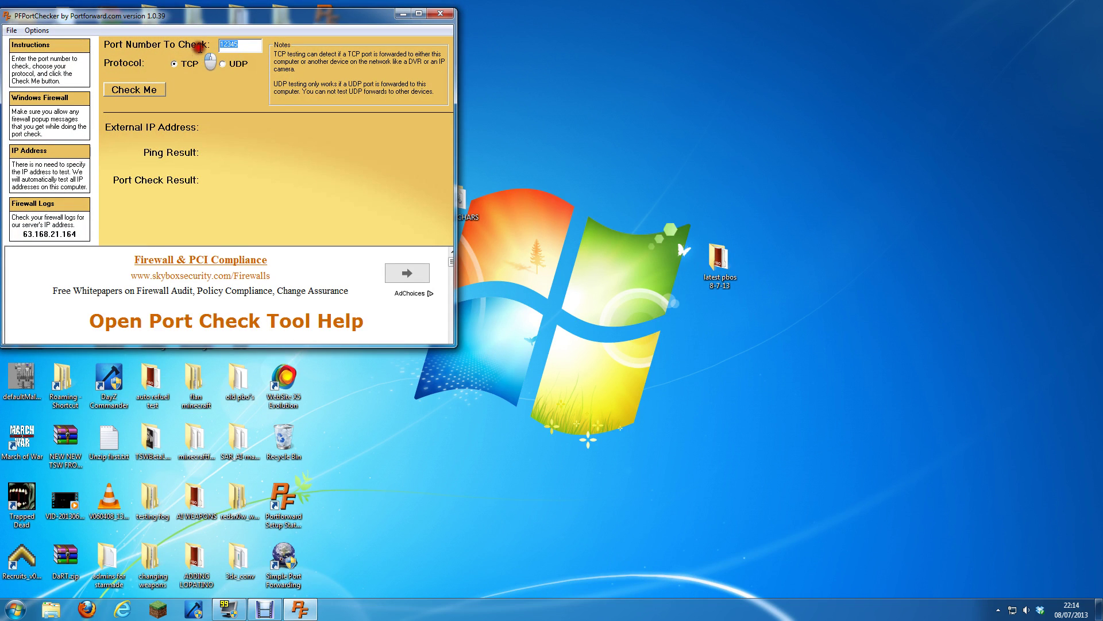
click(249, 45)
click(250, 44)
click(137, 91)
click(322, 157)
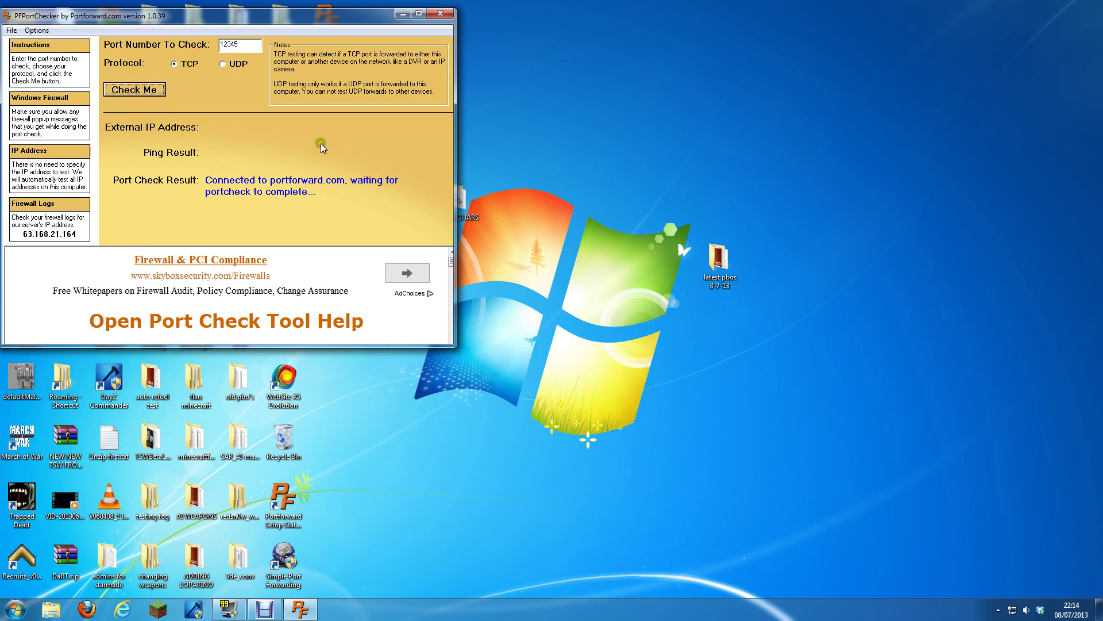
click(222, 181)
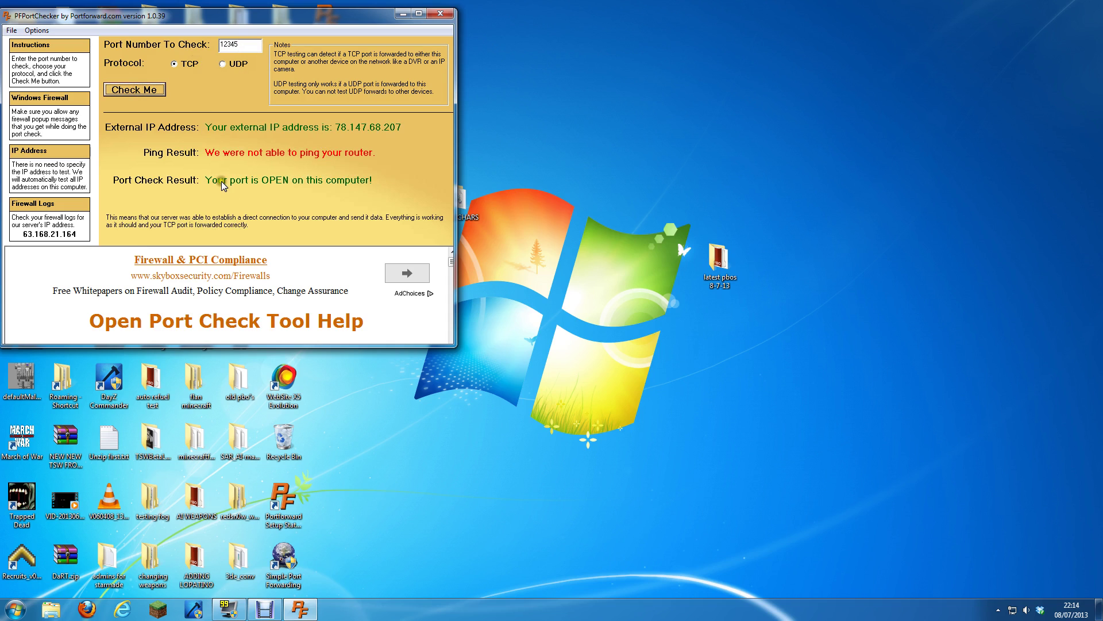
Step: Switch to UDP, check port 12345 again, then close PFPortChecker
click(222, 65)
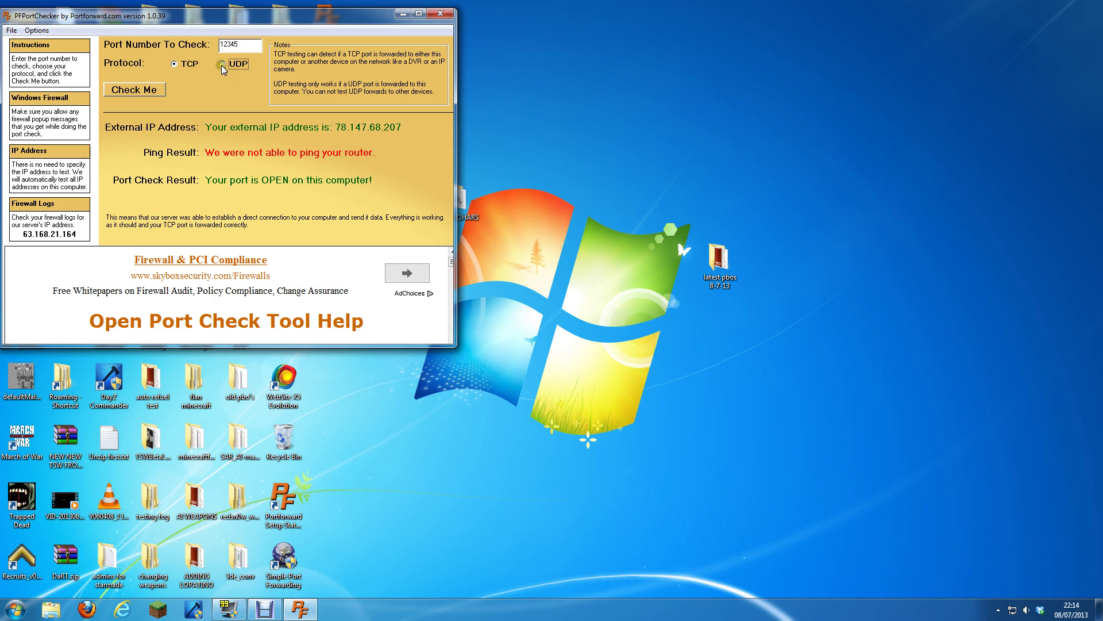
click(145, 88)
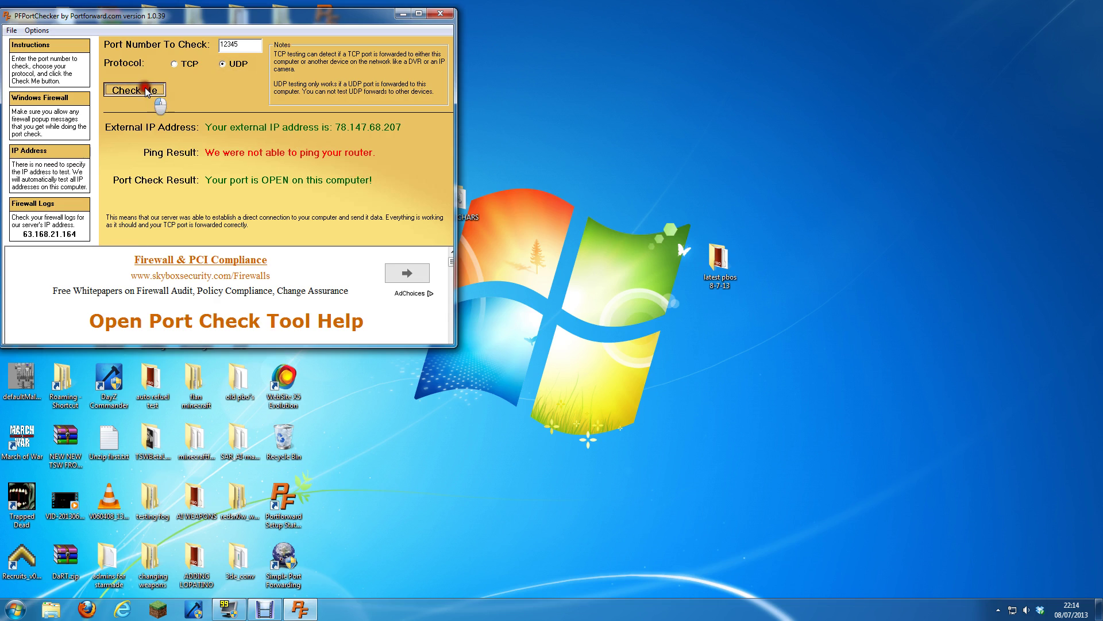
click(291, 231)
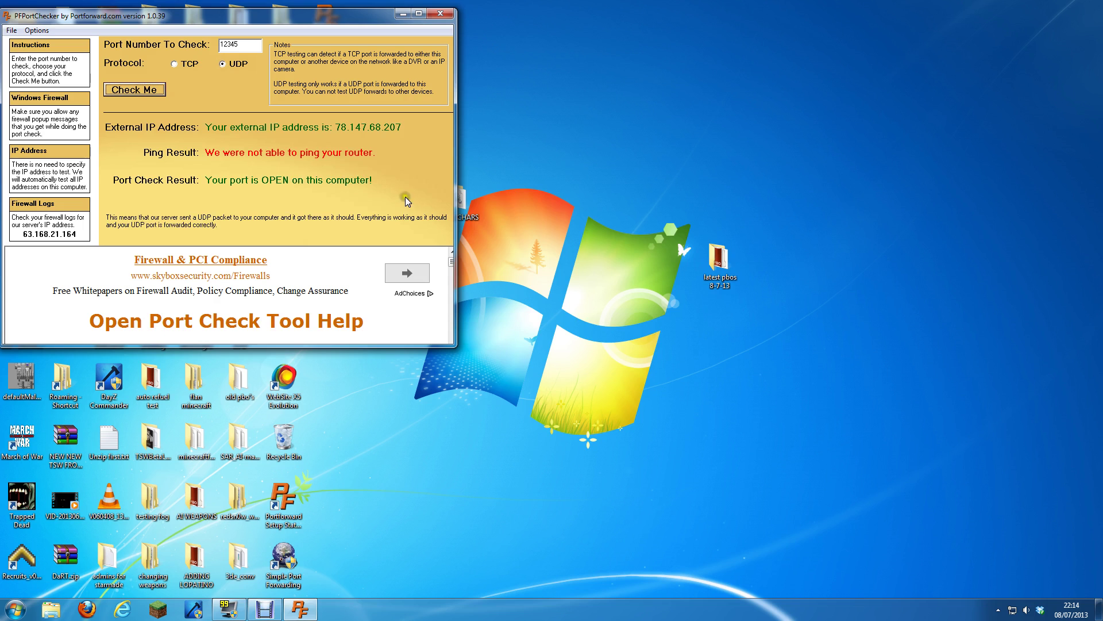
click(440, 15)
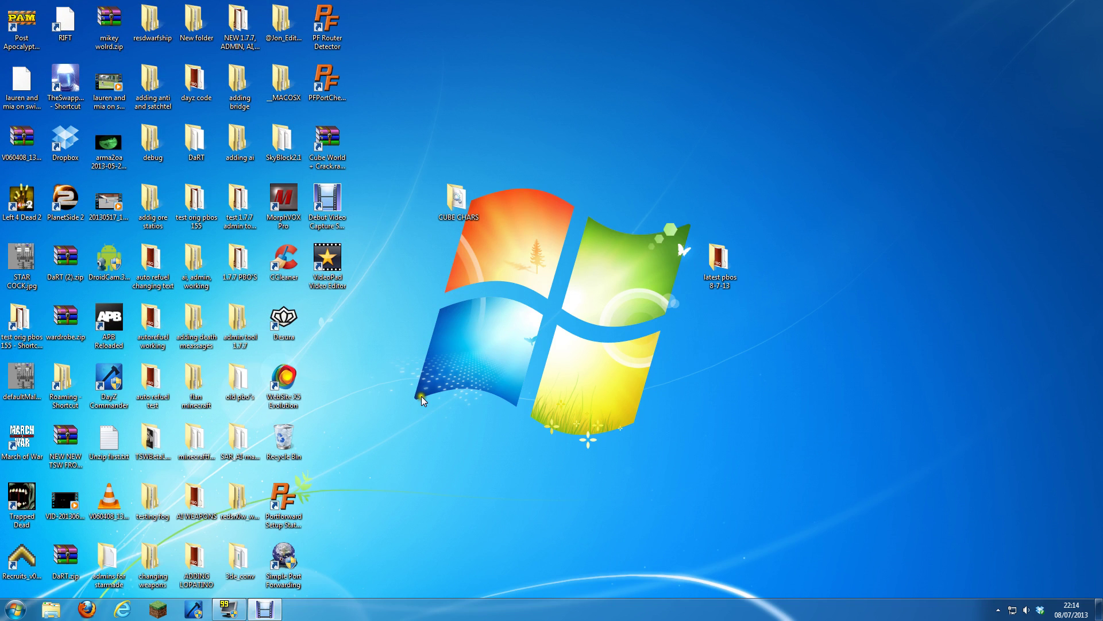
click(265, 609)
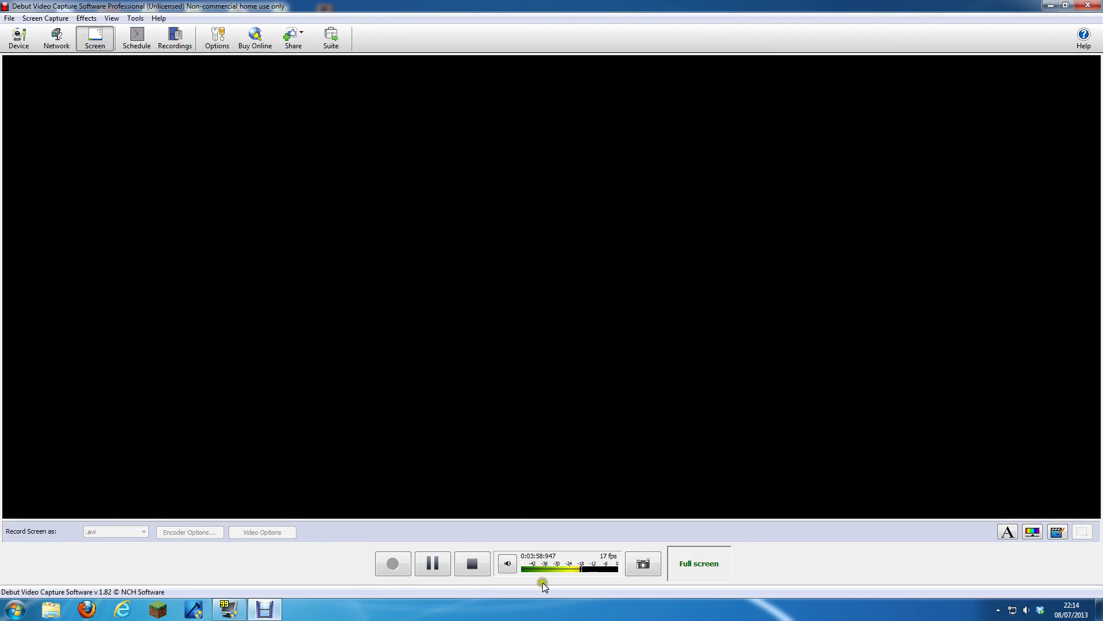